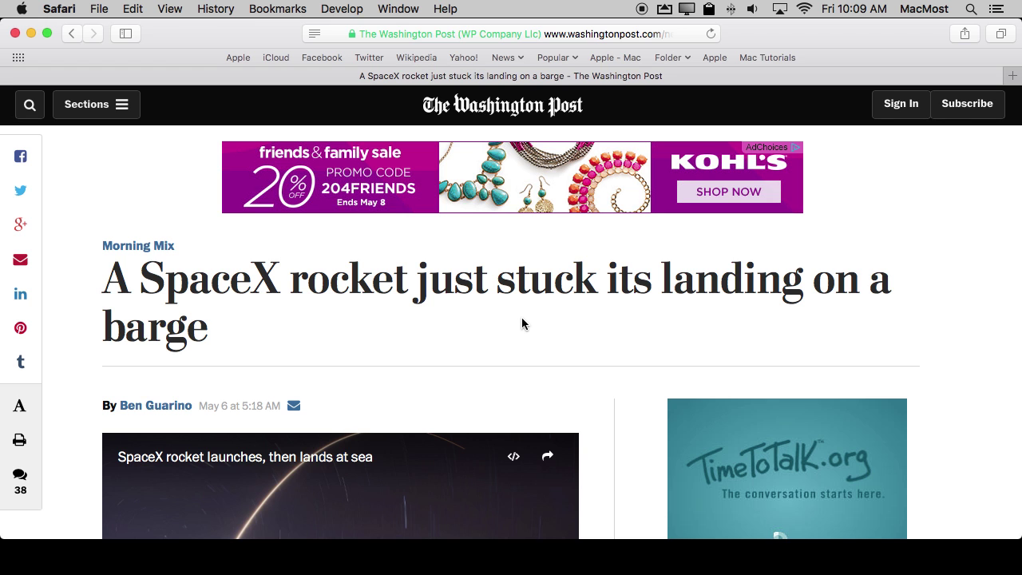
# Look through the SpaceX rocket article in its normal page layout, including the ads and surrounding links
pyautogui.scroll(-10, 521, 323)
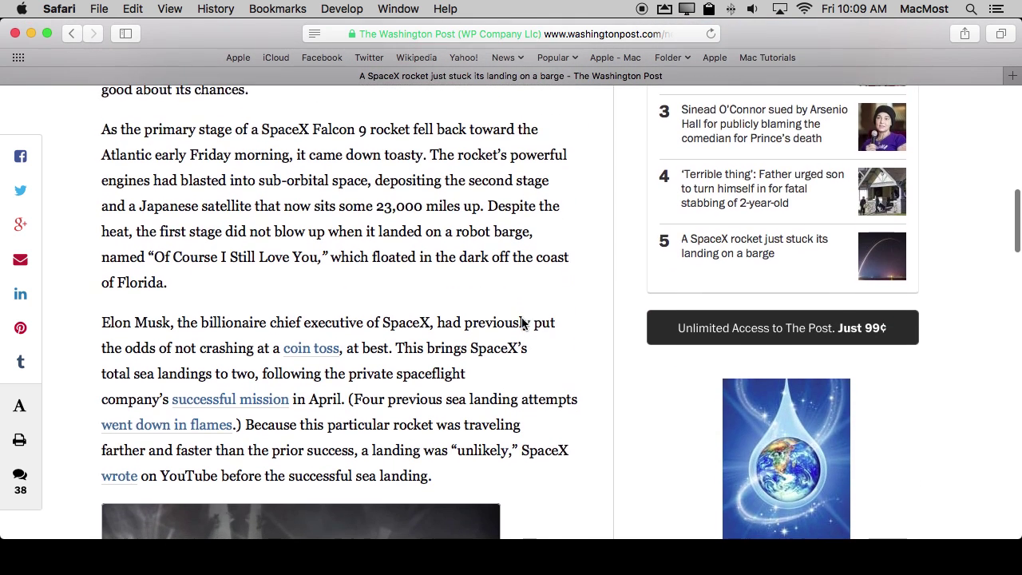
pyautogui.scroll(-10, 521, 323)
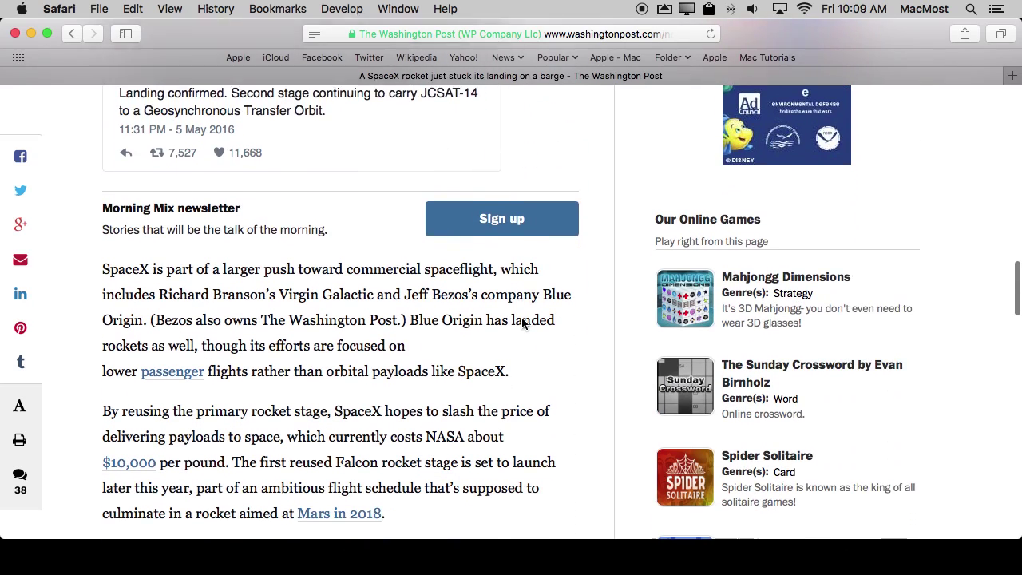
pyautogui.scroll(-1, 522, 323)
pyautogui.scroll(-1, 419, 311)
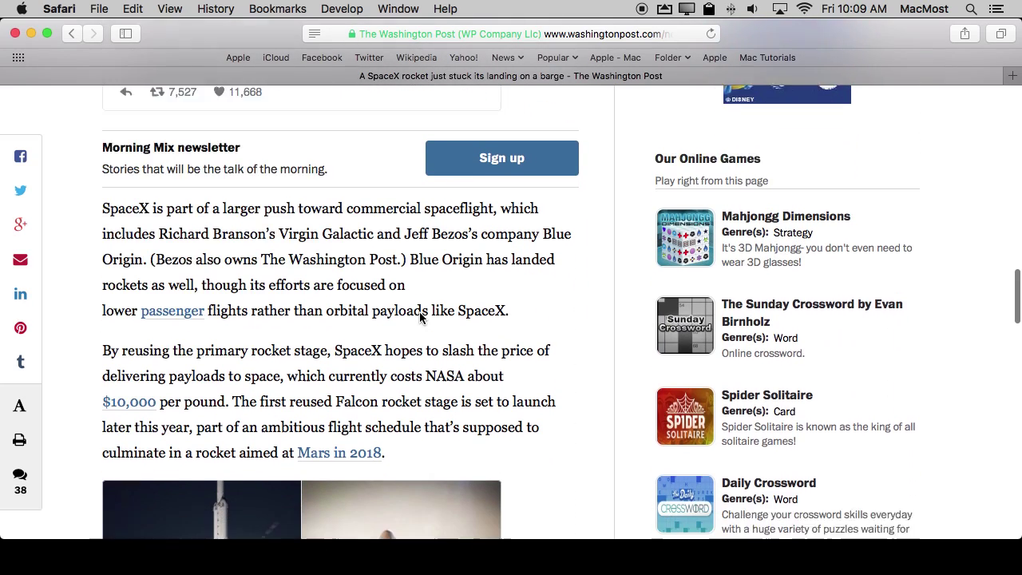
pyautogui.scroll(-10, 419, 317)
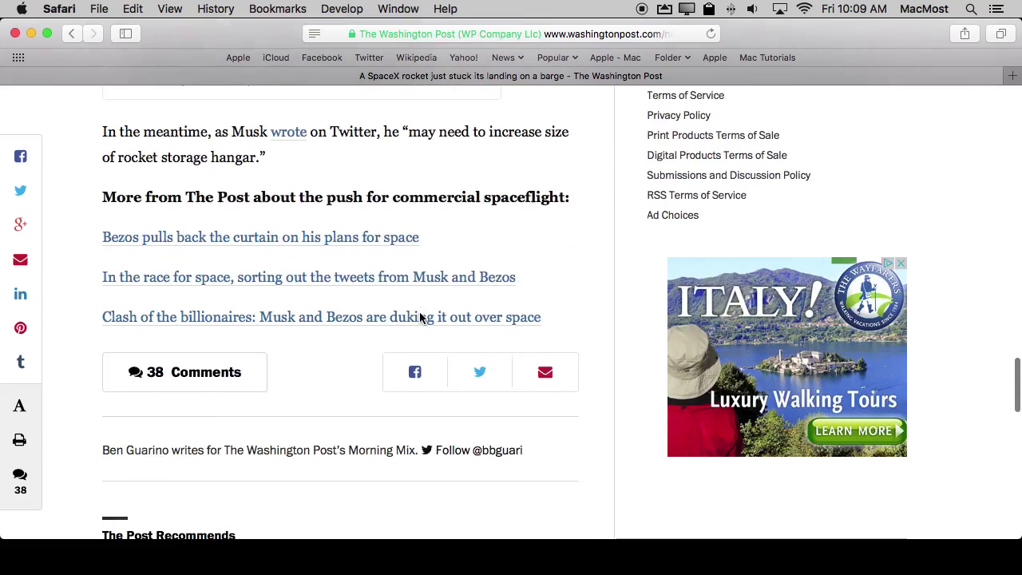
pyautogui.scroll(15, 419, 317)
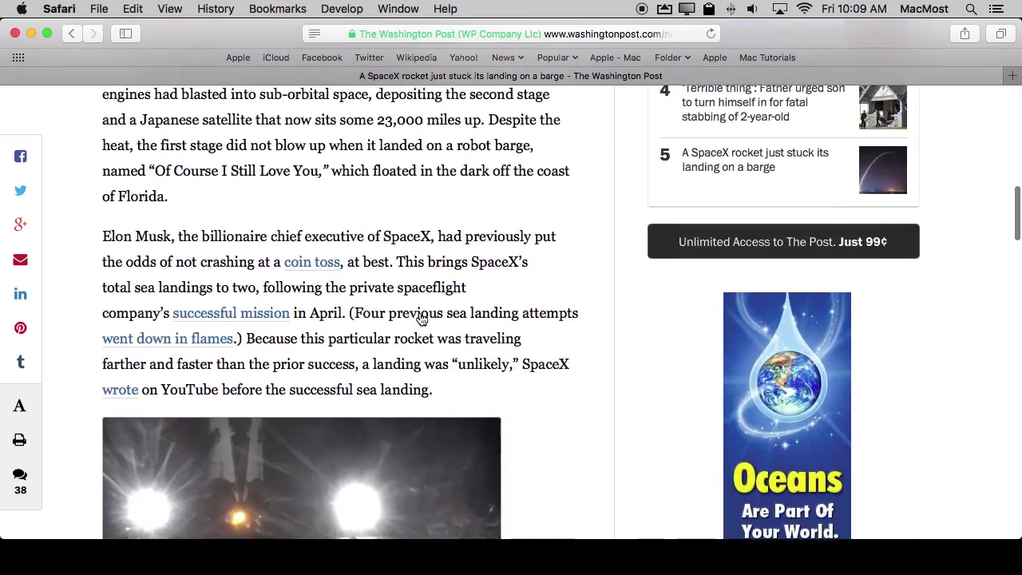
pyautogui.scroll(15, 421, 319)
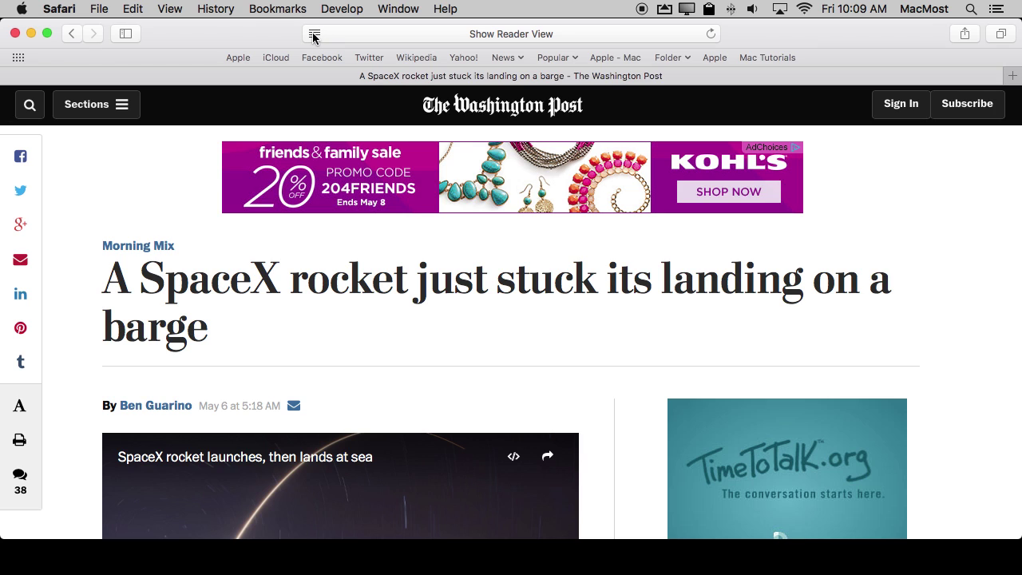
# Show the SpaceX article in Reader view and look through its text and pictures down to the end
pyautogui.click(314, 34)
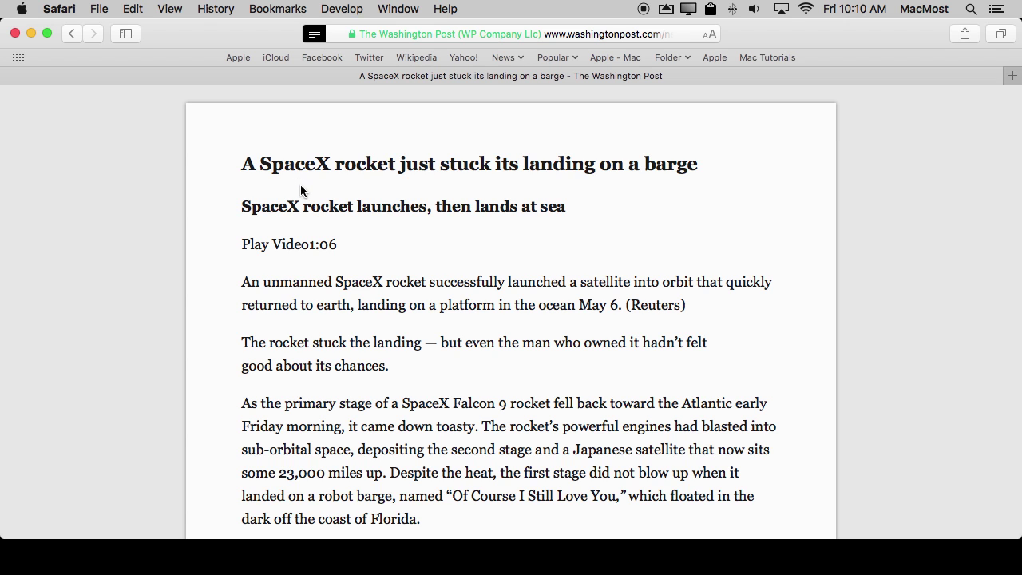
pyautogui.scroll(-10, 366, 356)
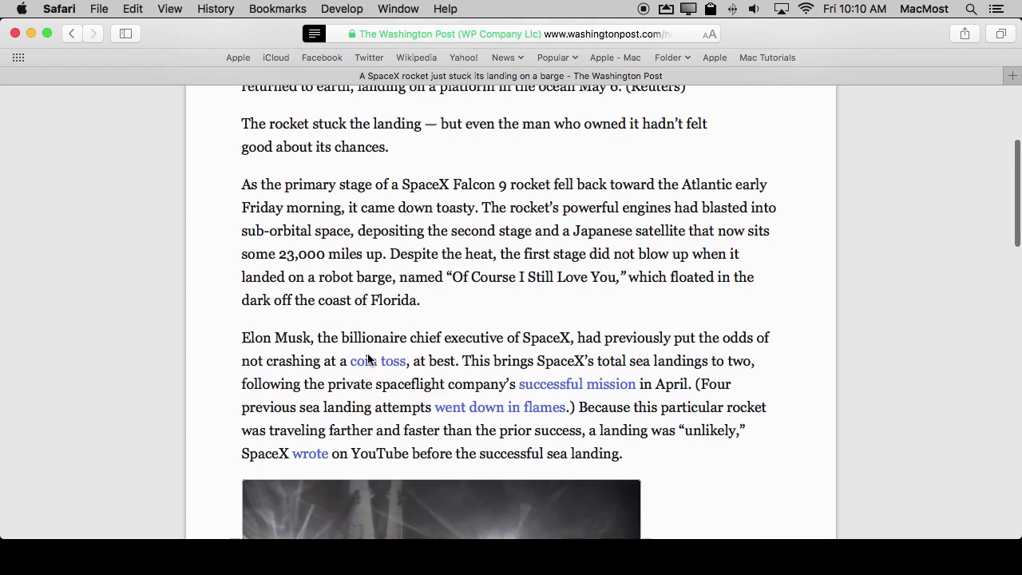
pyautogui.scroll(-3, 366, 357)
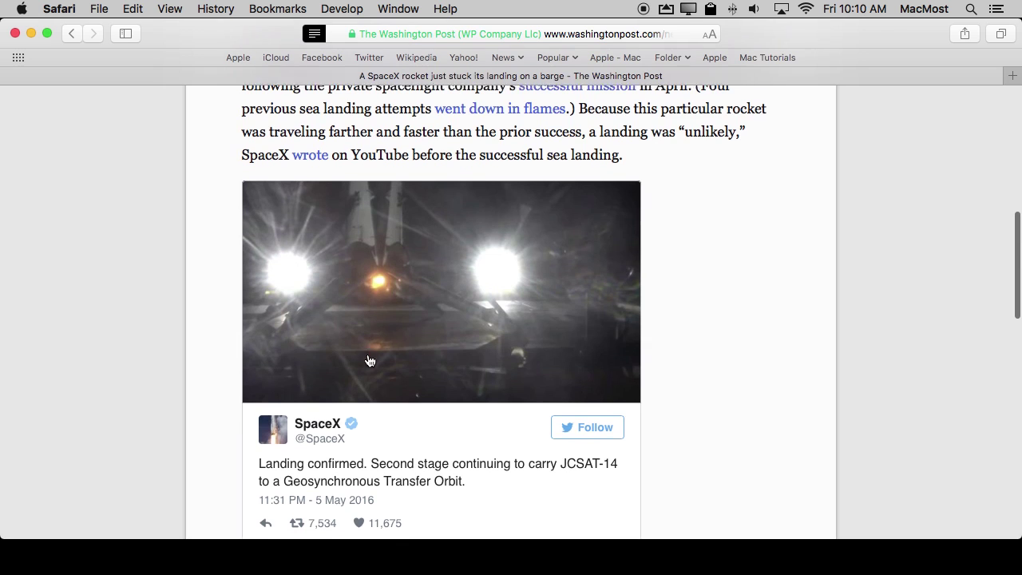
pyautogui.scroll(-1, 369, 361)
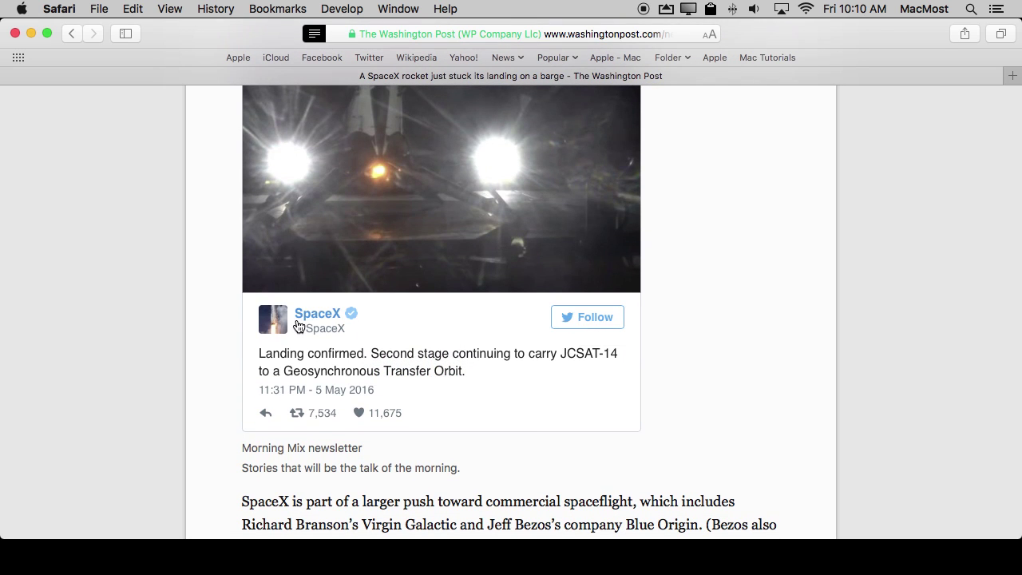
pyautogui.scroll(-4, 428, 409)
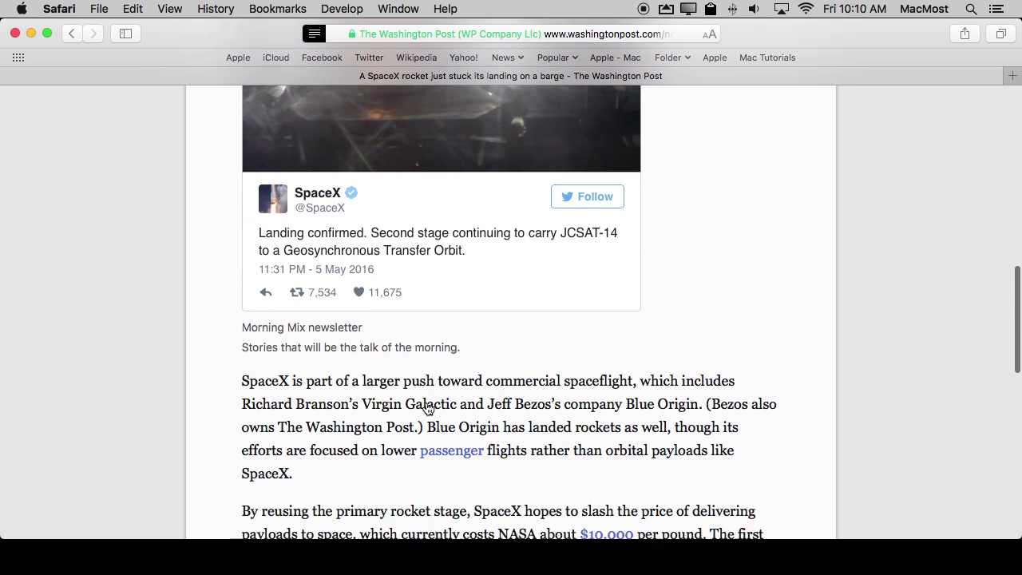
pyautogui.scroll(-9, 384, 313)
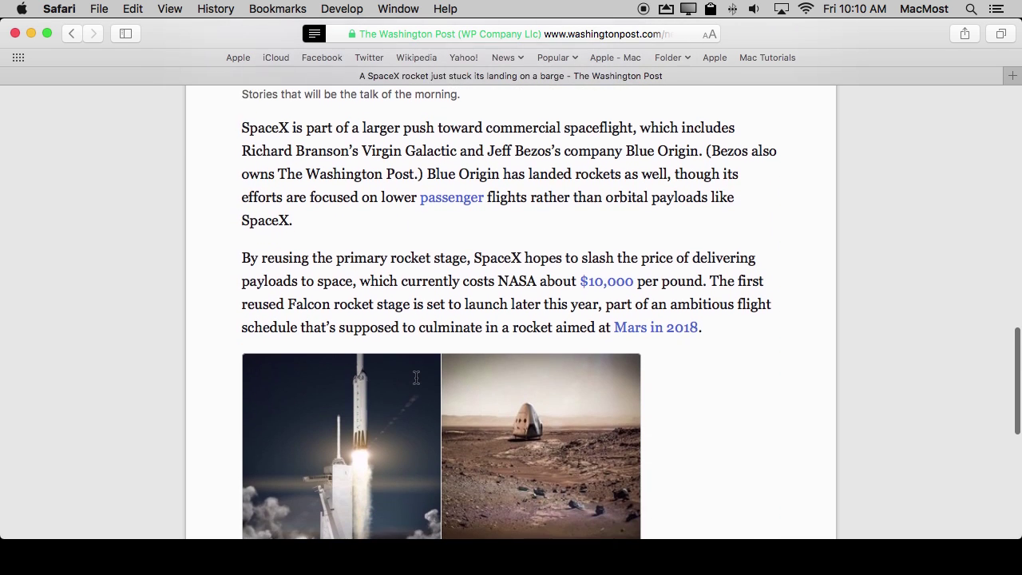
pyautogui.scroll(-4, 416, 378)
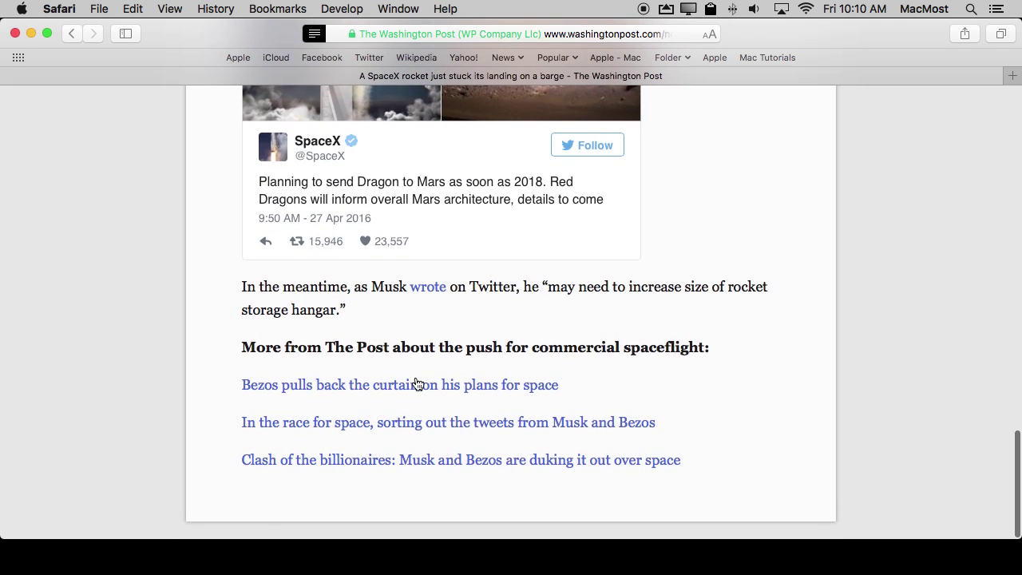
pyautogui.scroll(15, 415, 383)
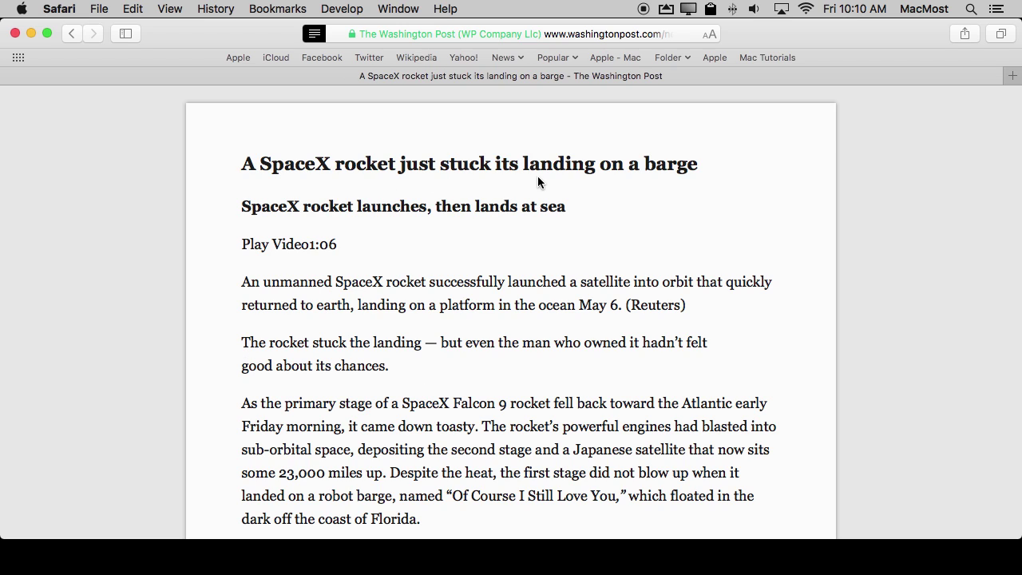
# Enlarge the Reader text by three sizes and reduce it by two
pyautogui.click(709, 36)
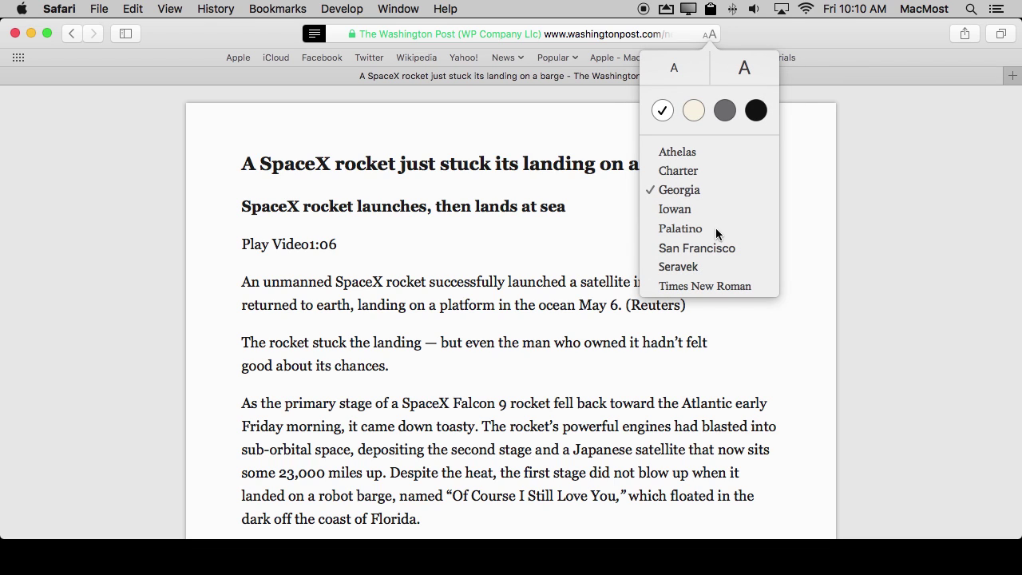
pyautogui.click(749, 68)
pyautogui.click(749, 68)
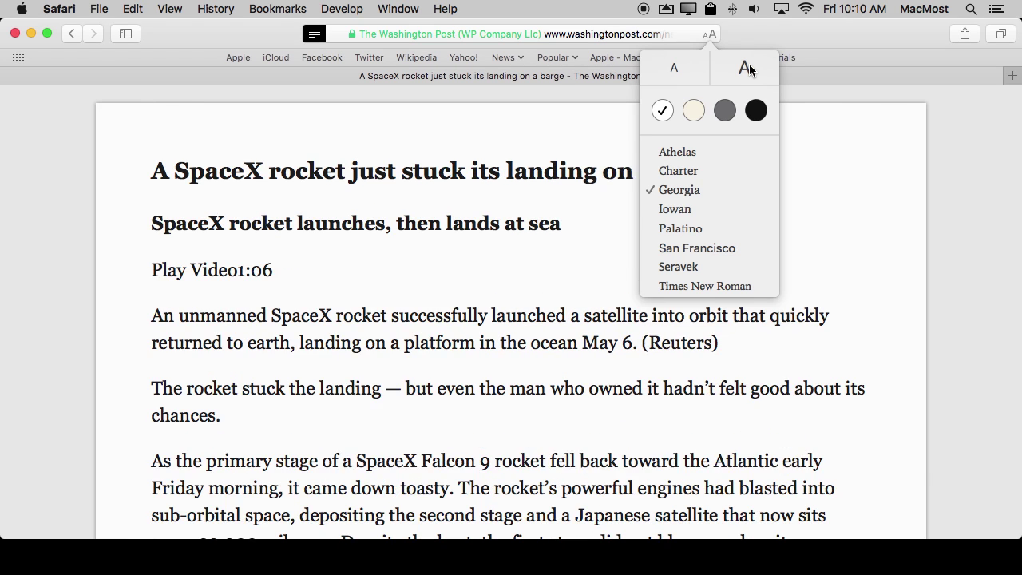
pyautogui.click(749, 66)
pyautogui.click(677, 70)
pyautogui.click(677, 70)
# Try the sepia, gray and black Reader backgrounds and return to the white one
pyautogui.click(693, 112)
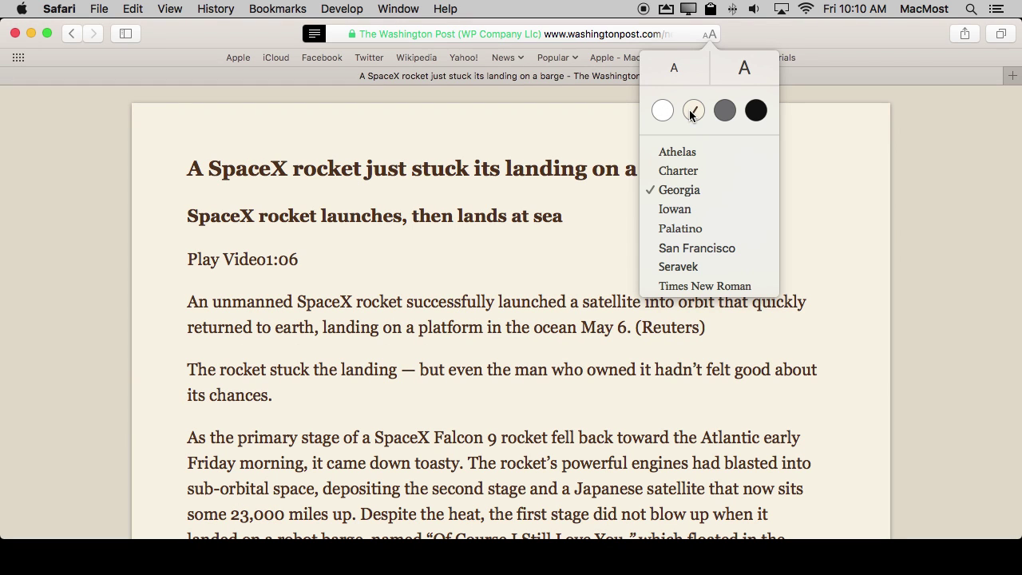
pyautogui.click(724, 112)
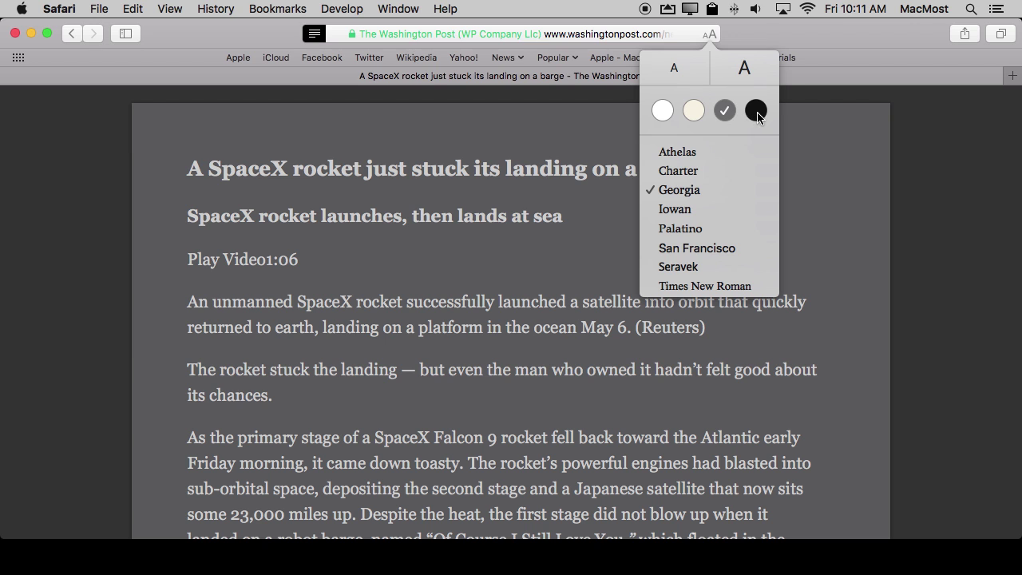
pyautogui.click(756, 114)
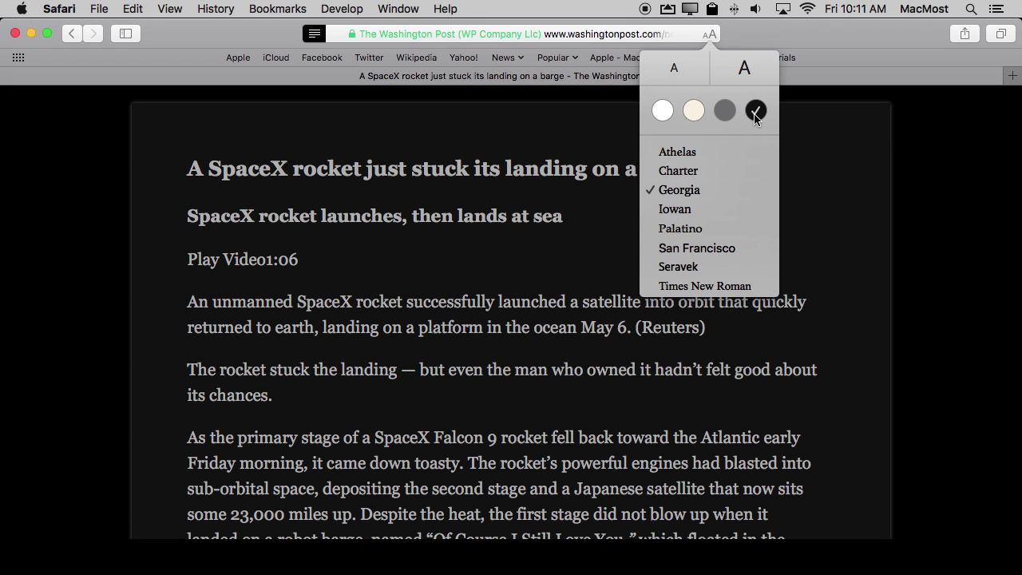
pyautogui.click(662, 110)
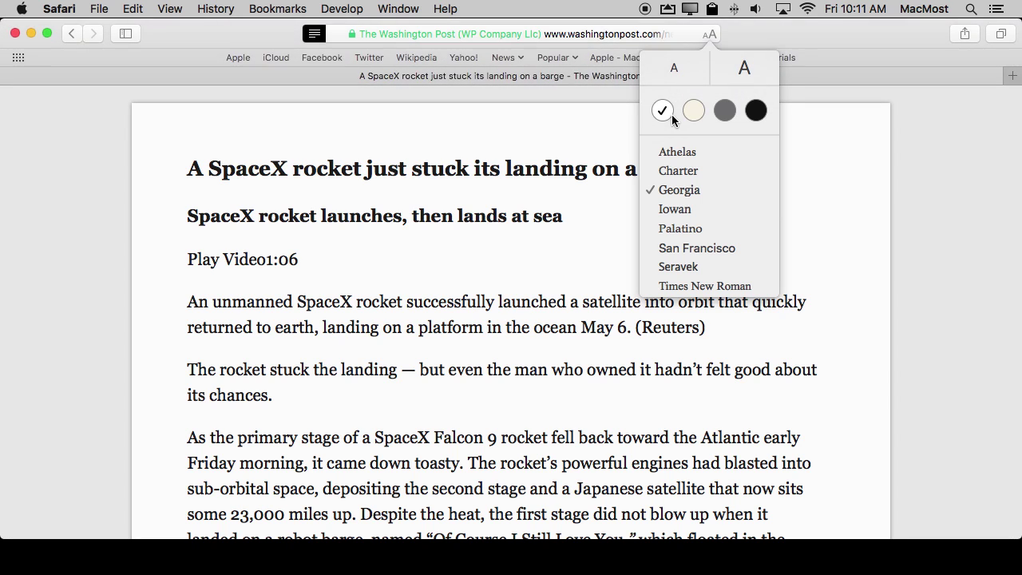
# Try the Seravek, Iowan, San Francisco and Athelas fonts for the Reader text and return to Georgia
pyautogui.click(687, 268)
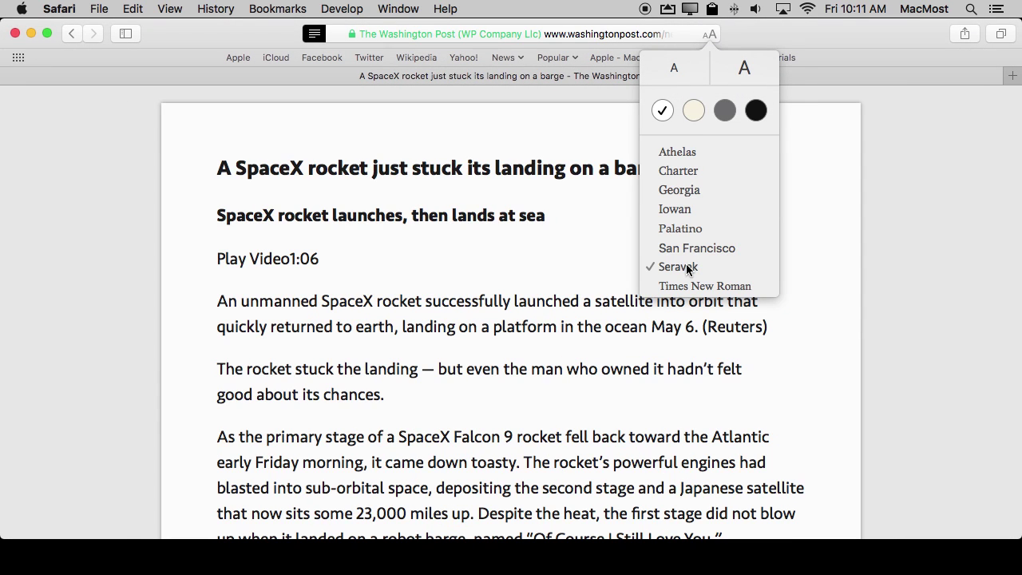
pyautogui.click(681, 211)
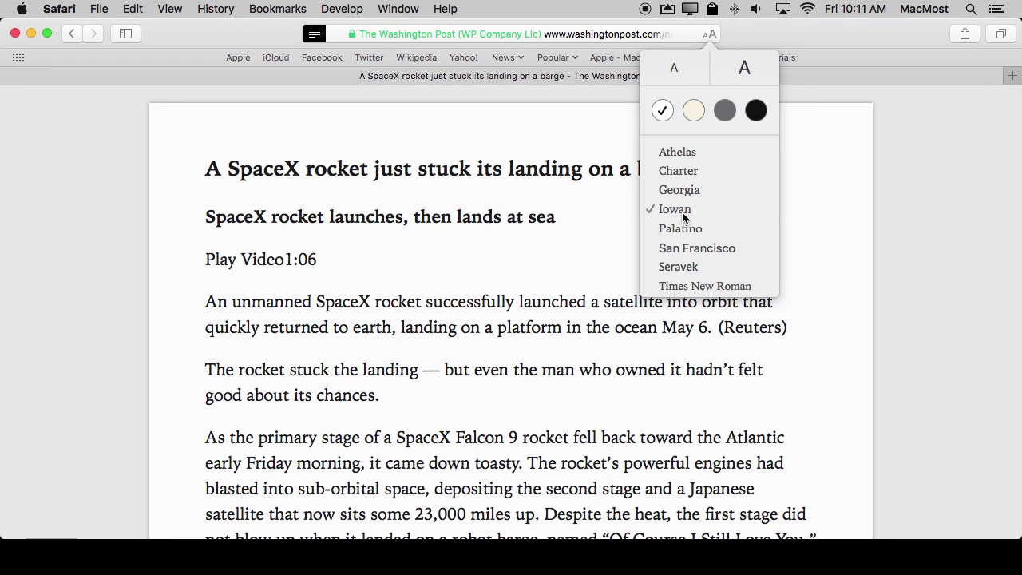
pyautogui.click(682, 250)
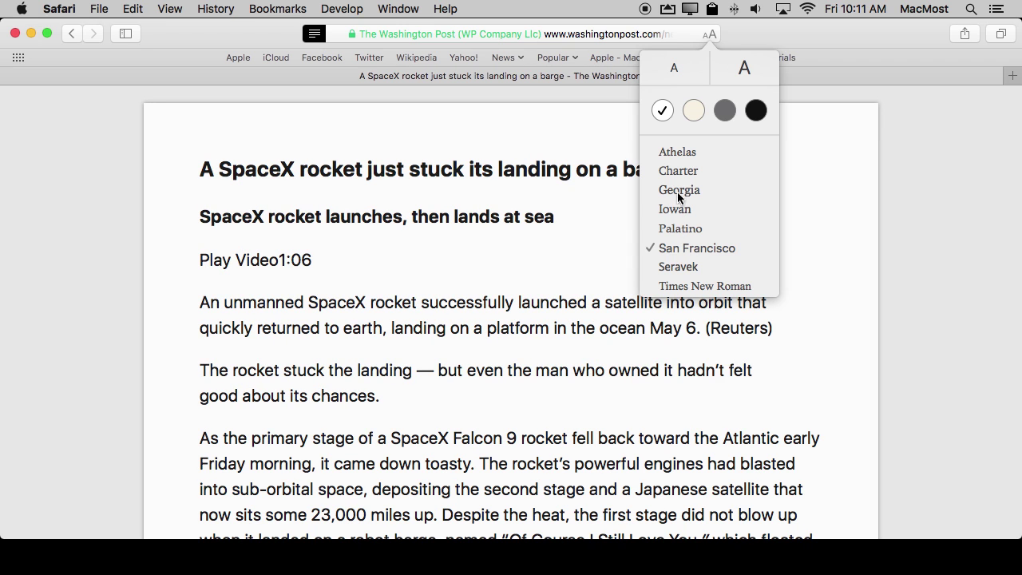
pyautogui.click(675, 153)
pyautogui.click(677, 192)
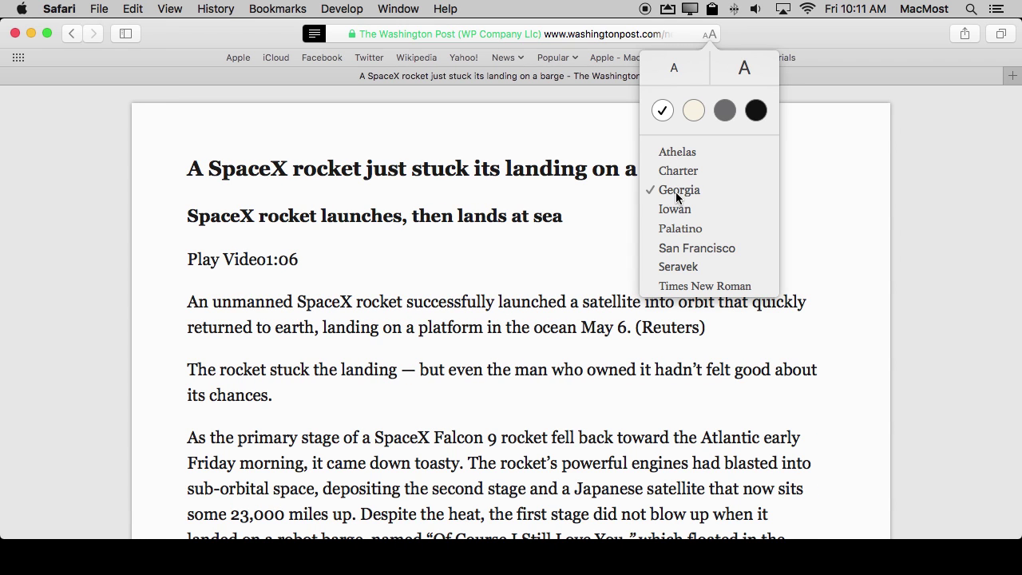
# Make the Reader text one size larger and close the Reader appearance options
pyautogui.click(726, 79)
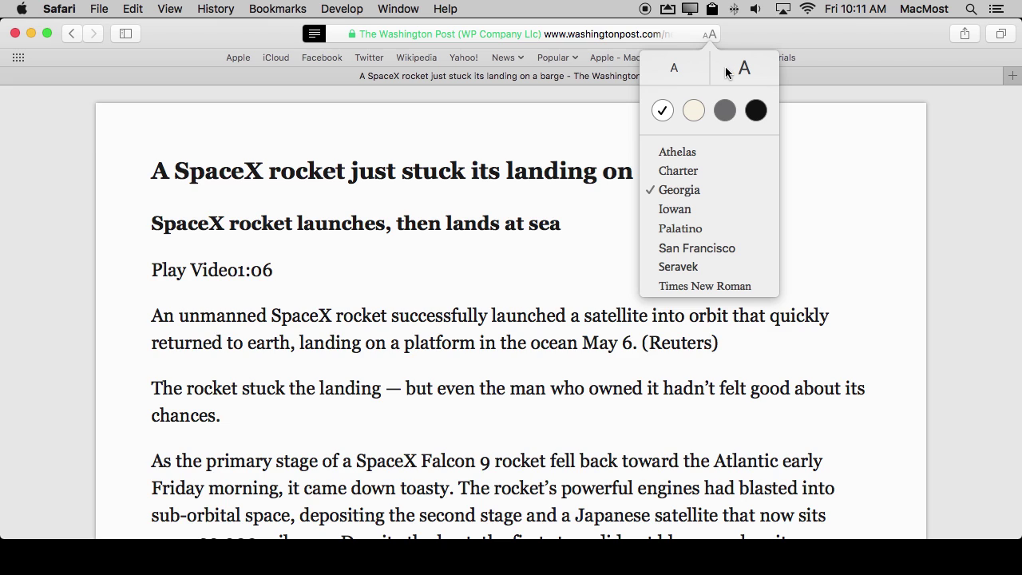
pyautogui.click(675, 68)
pyautogui.click(743, 70)
pyautogui.click(824, 40)
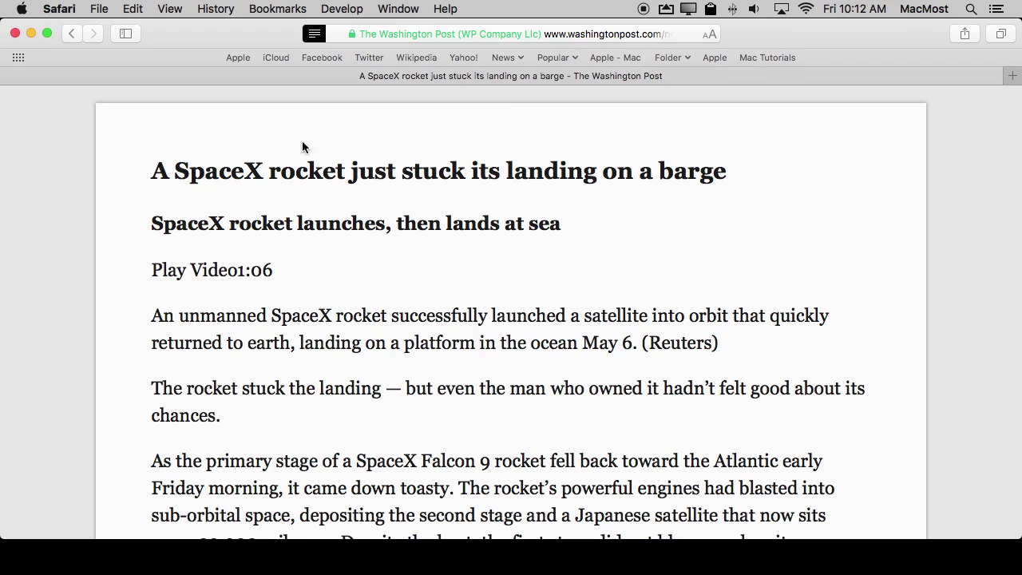
# Look through the enlarged article to its end and hide Reader view to return to the original page
pyautogui.scroll(-20, 423, 438)
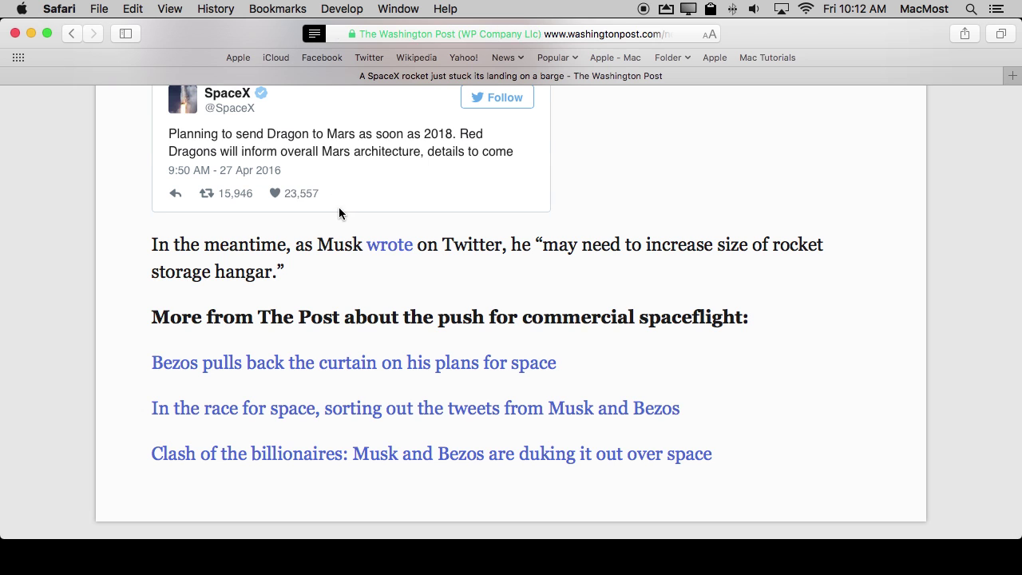
pyautogui.scroll(20, 339, 207)
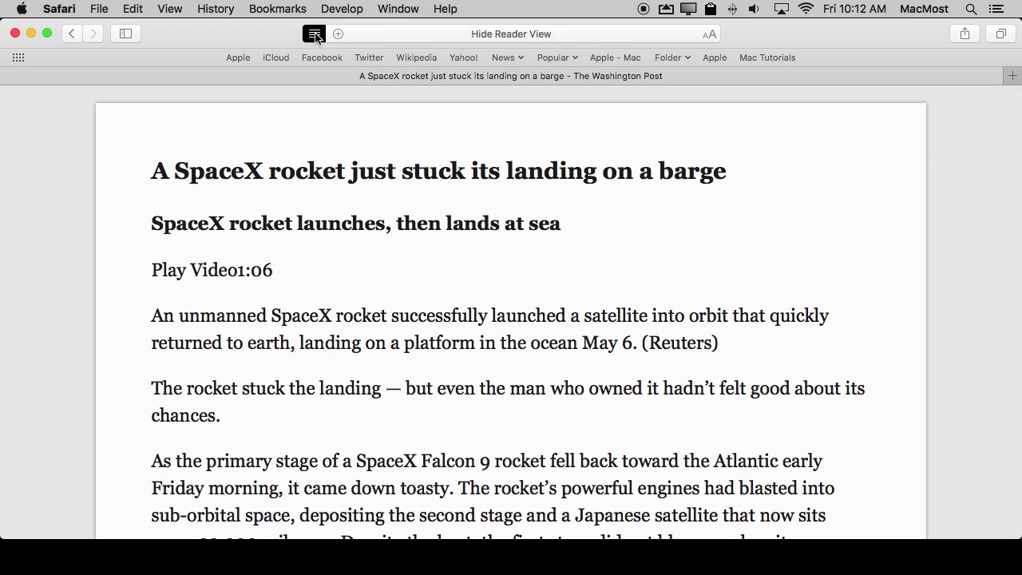
pyautogui.click(315, 35)
pyautogui.scroll(-5, 352, 347)
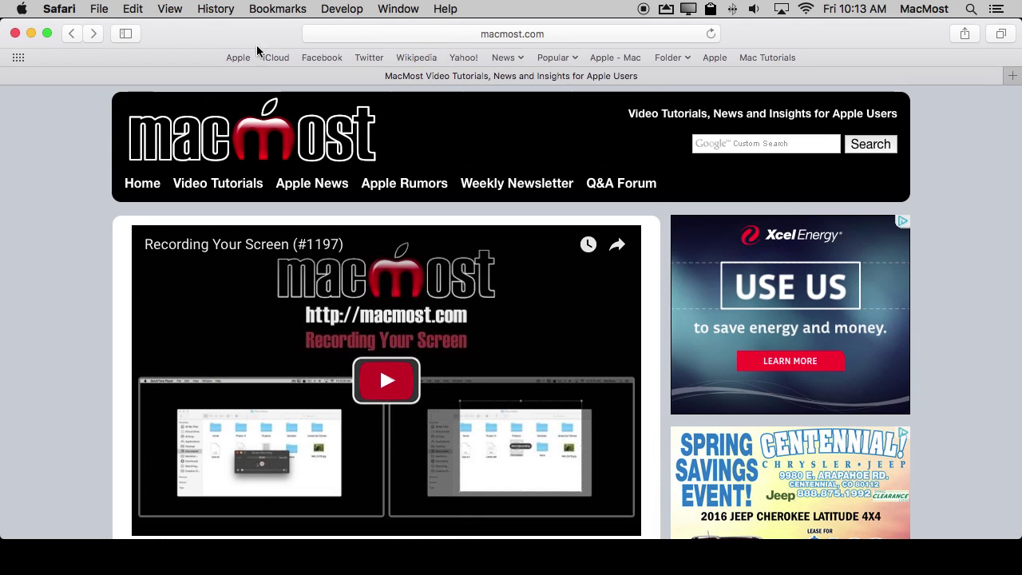
# Open the Recording Your Screen video tutorial from the MacMost home page and look over its page
pyautogui.scroll(-10, 231, 426)
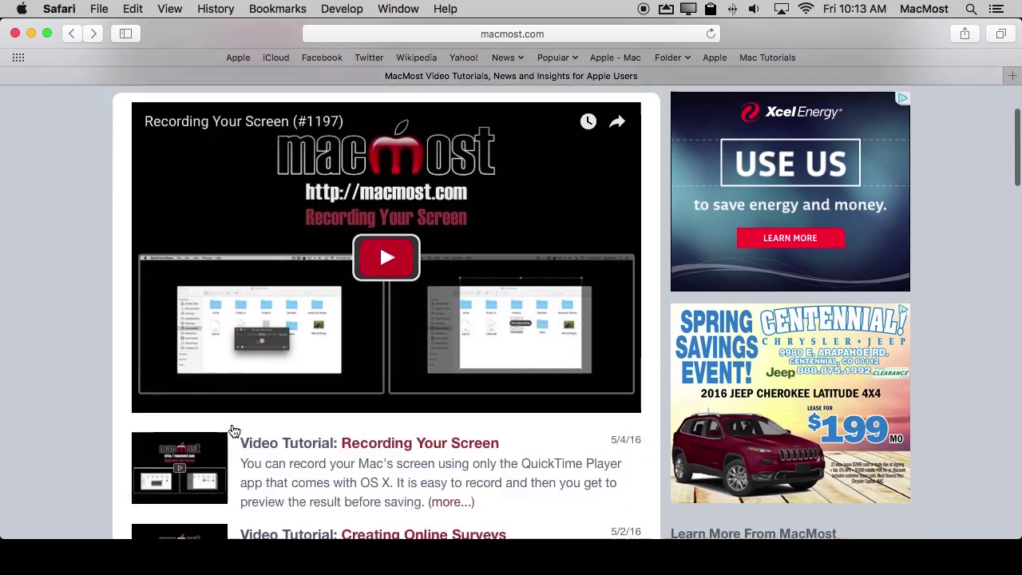
pyautogui.scroll(12, 234, 431)
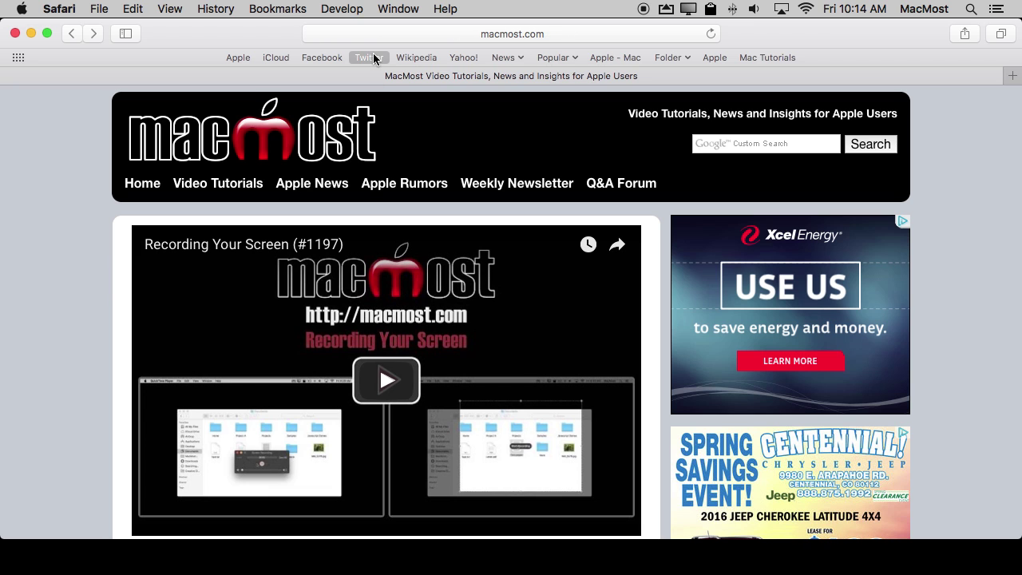
pyautogui.scroll(-3, 206, 419)
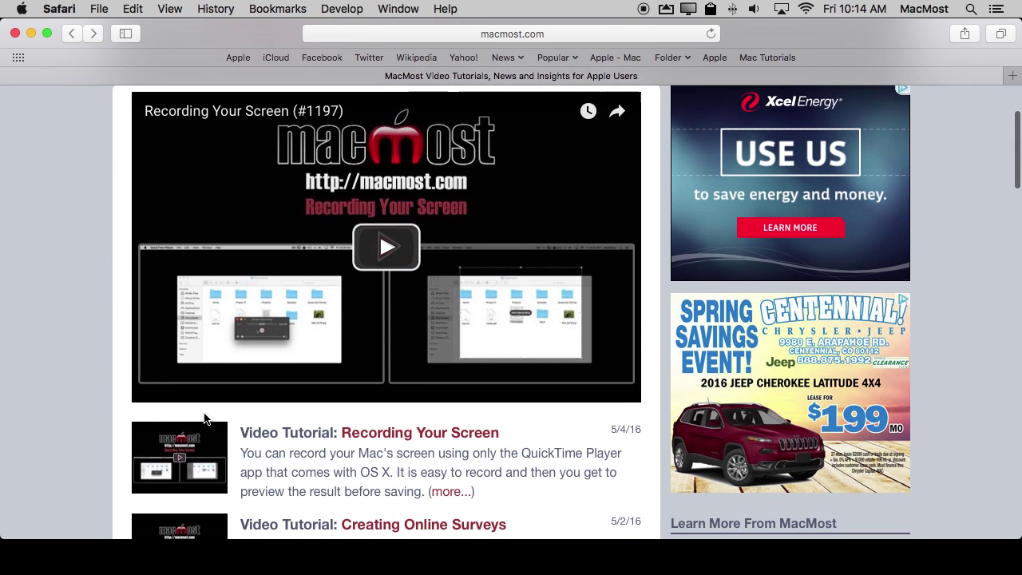
pyautogui.click(394, 433)
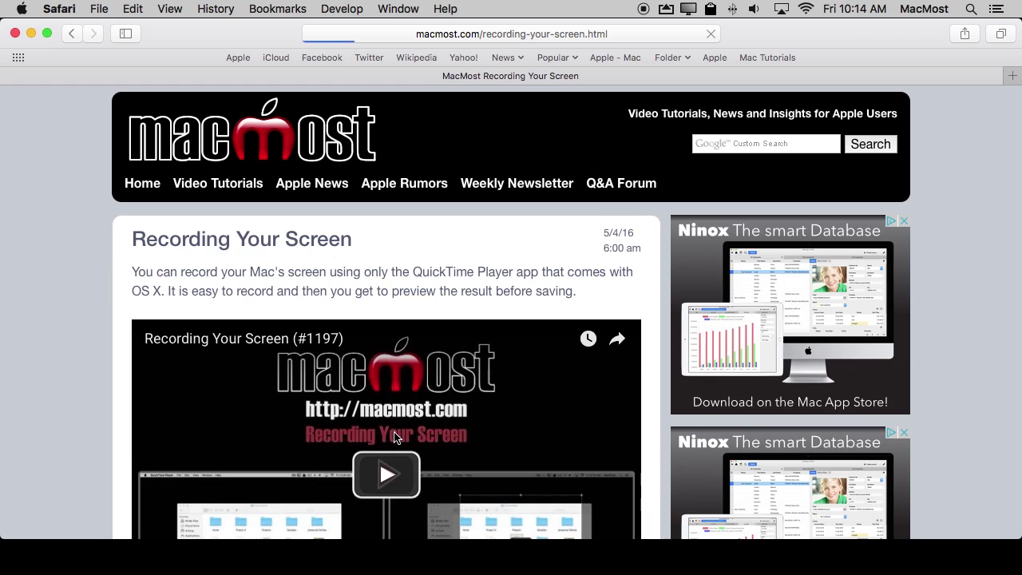
pyautogui.scroll(-10, 320, 365)
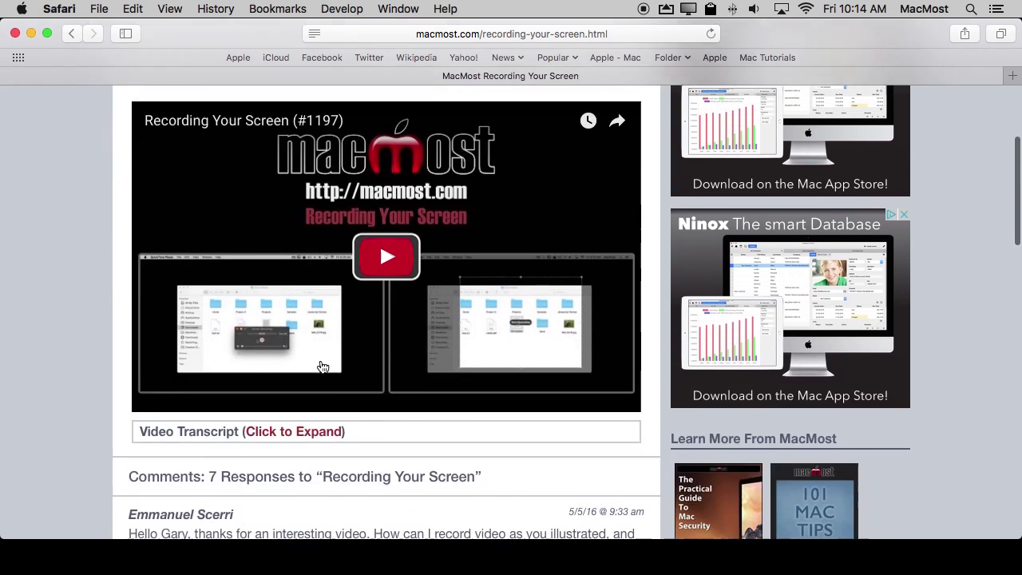
pyautogui.scroll(5, 321, 361)
pyautogui.scroll(5, 321, 361)
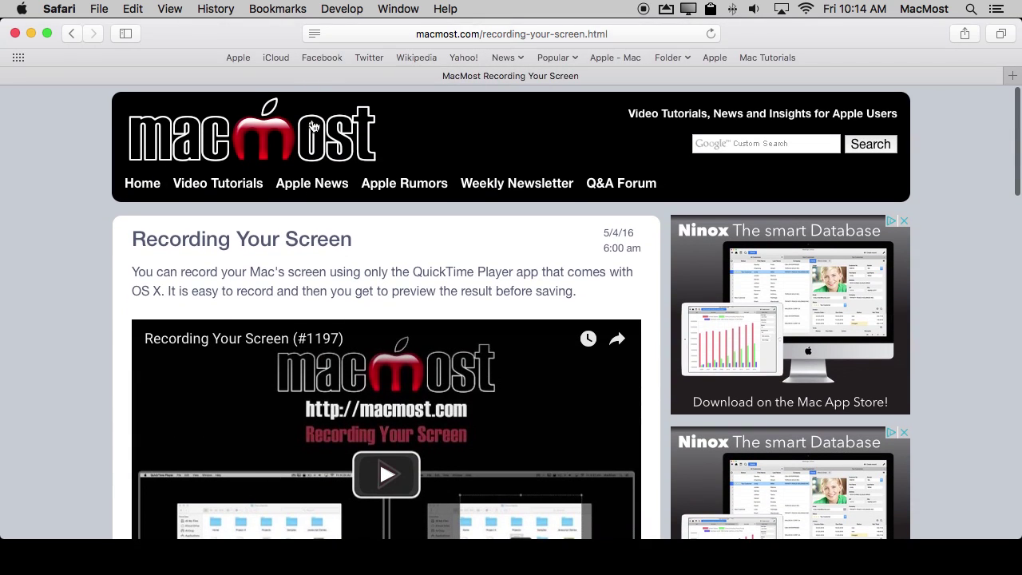
# Show the Recording Your Screen page in Reader view, look through its video and transcript section, and return to the original page
pyautogui.click(314, 37)
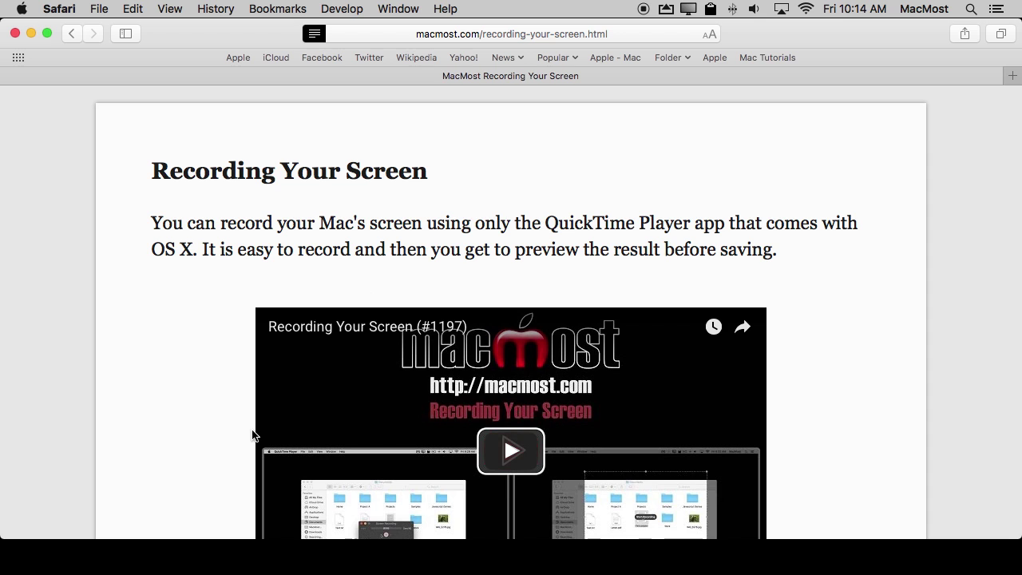
pyautogui.scroll(-3, 192, 448)
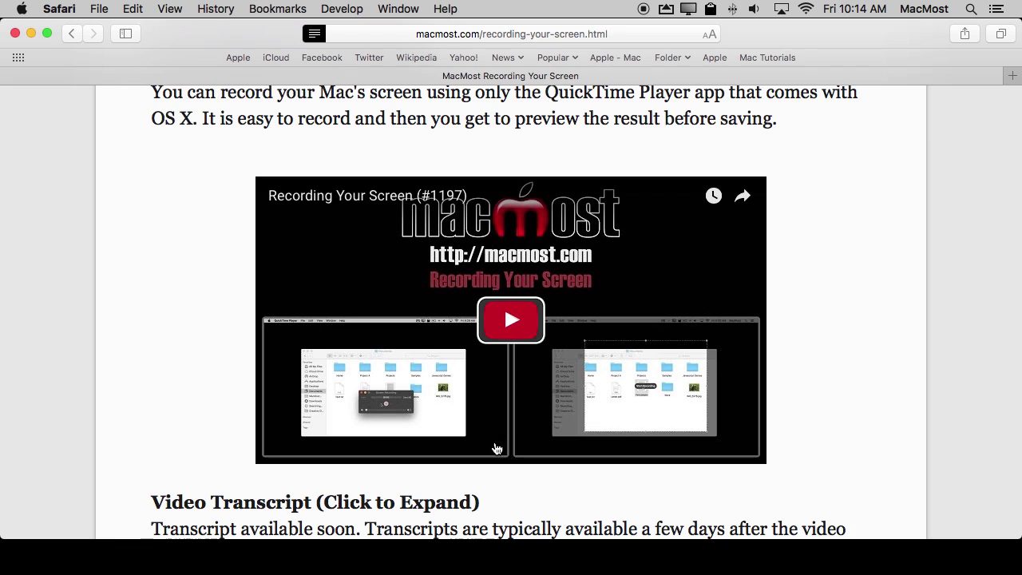
pyautogui.scroll(-2, 495, 445)
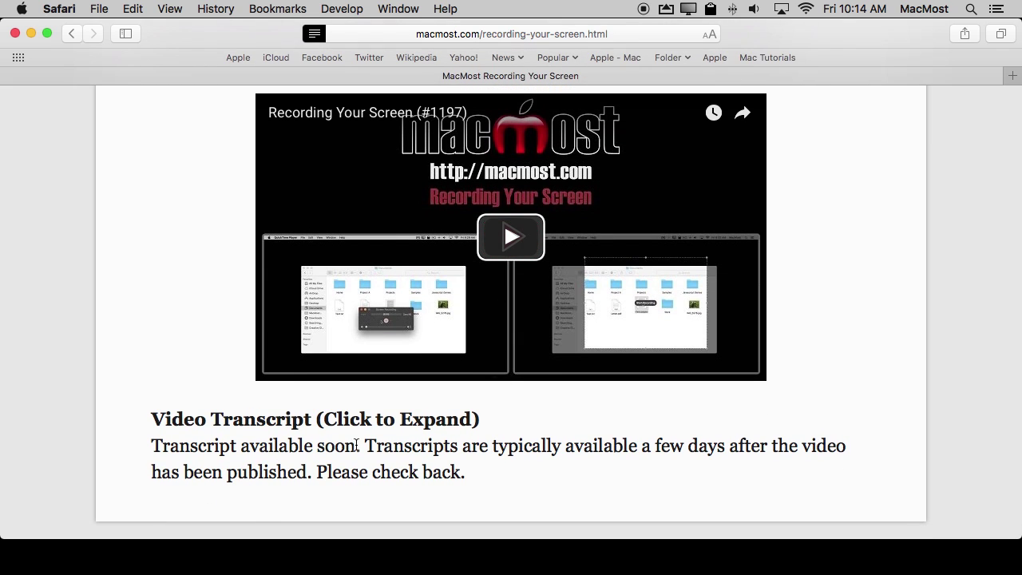
pyautogui.scroll(5, 325, 423)
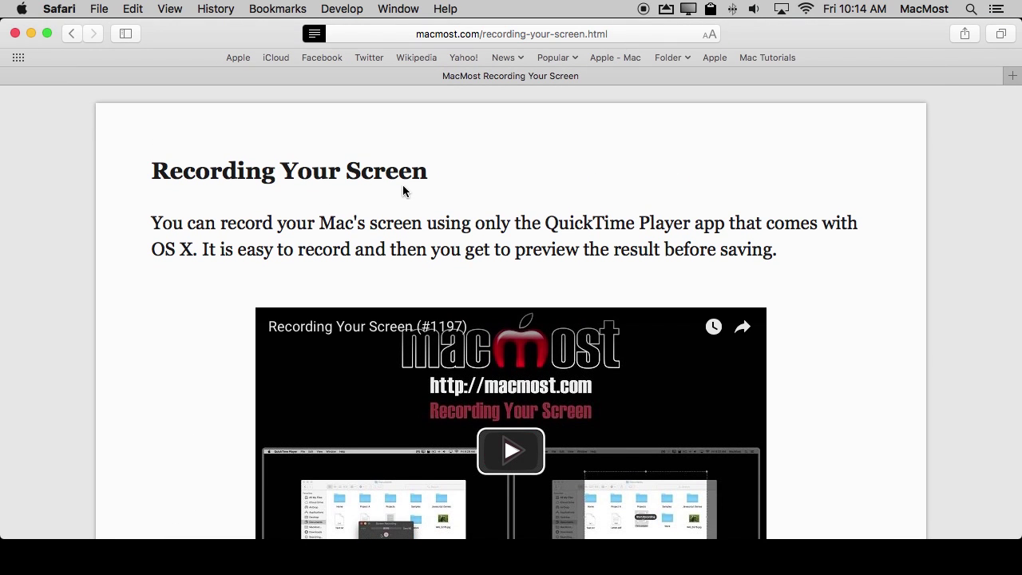
pyautogui.scroll(-4, 393, 255)
pyautogui.scroll(2, 393, 254)
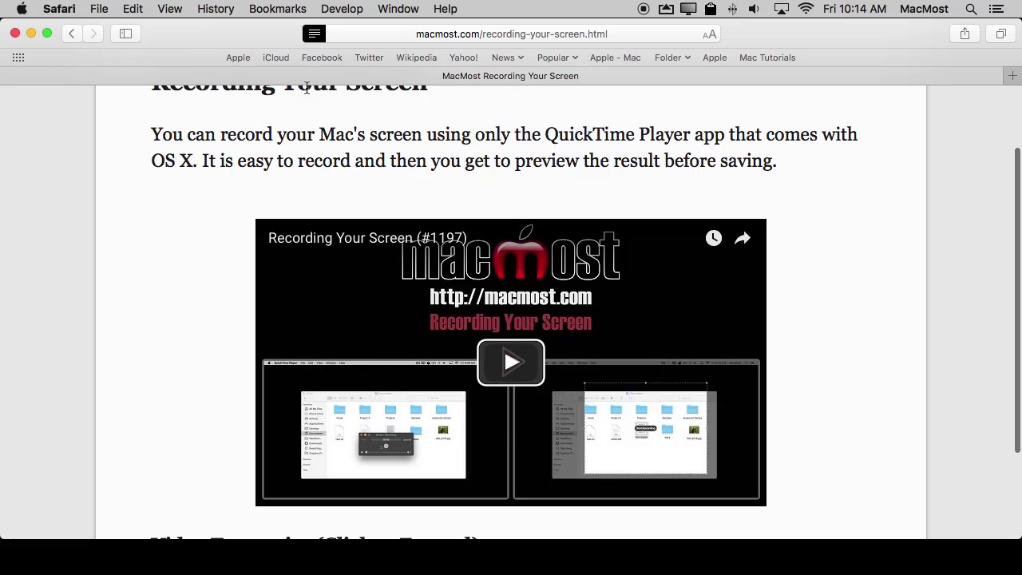
pyautogui.click(314, 33)
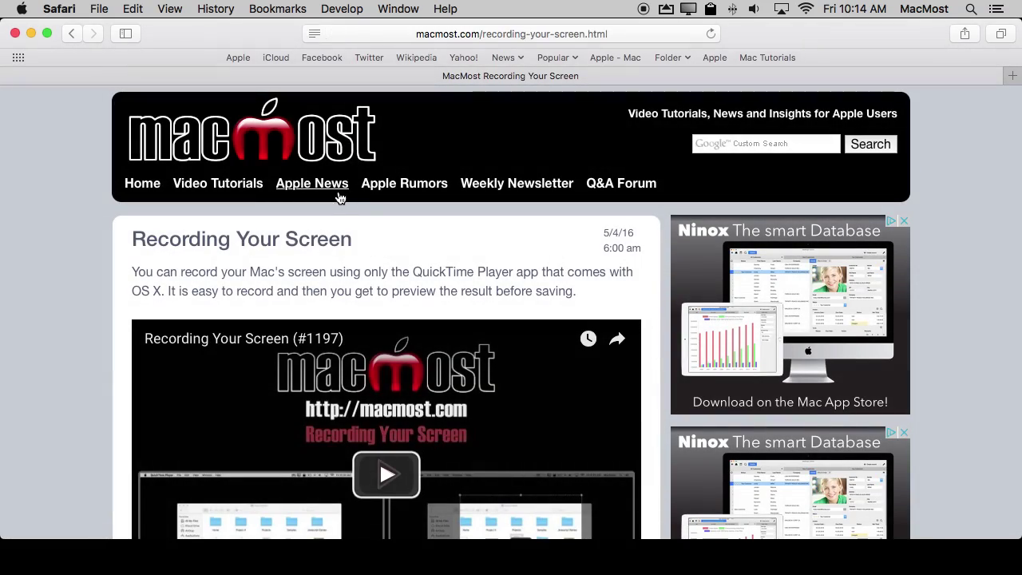
# Look over the original page's video, transcript and comments, and go back to the MacMost home page
pyautogui.scroll(-10, 412, 271)
pyautogui.scroll(-8, 412, 274)
pyautogui.scroll(16, 412, 276)
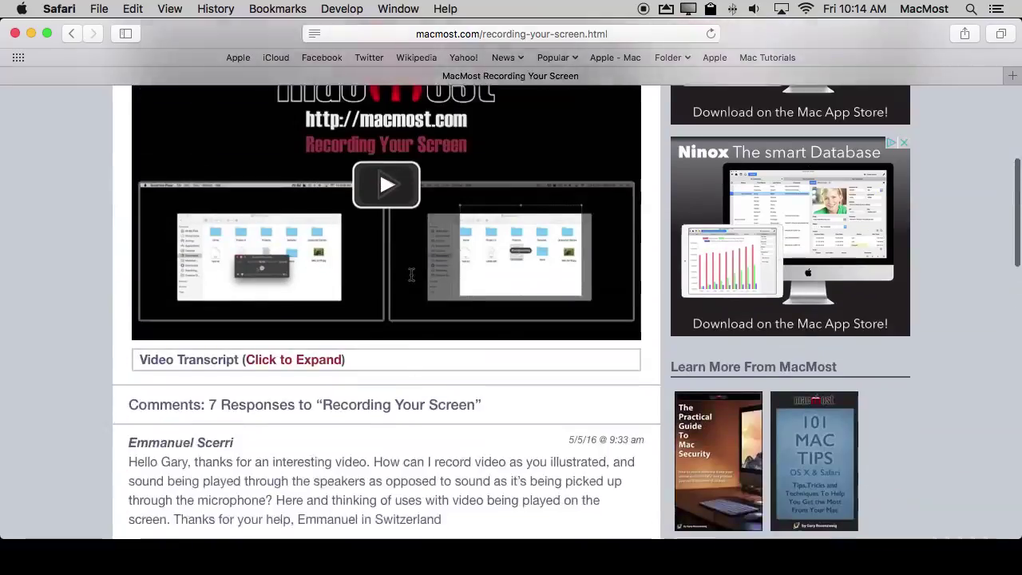
pyautogui.scroll(3, 412, 278)
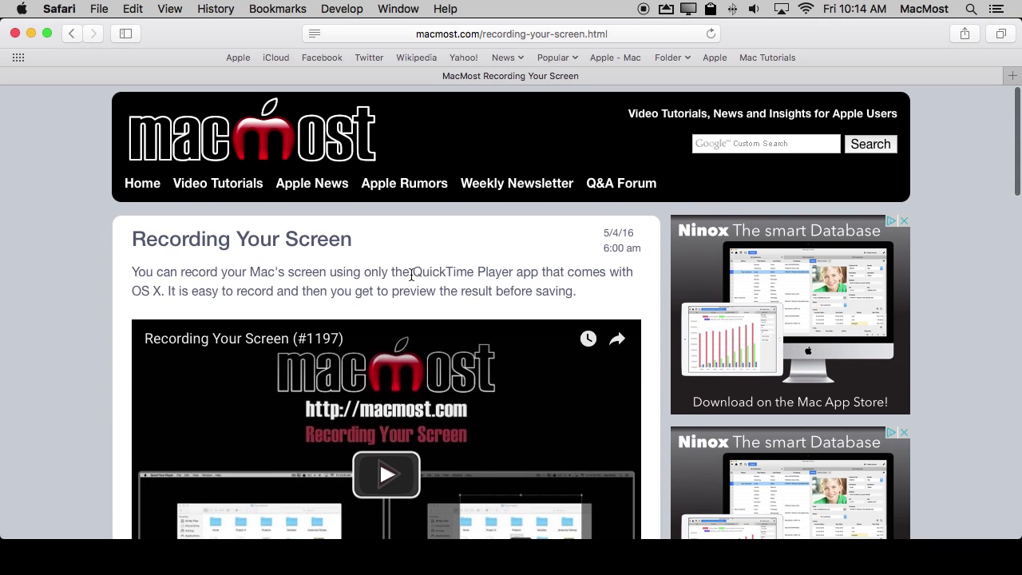
pyautogui.click(71, 33)
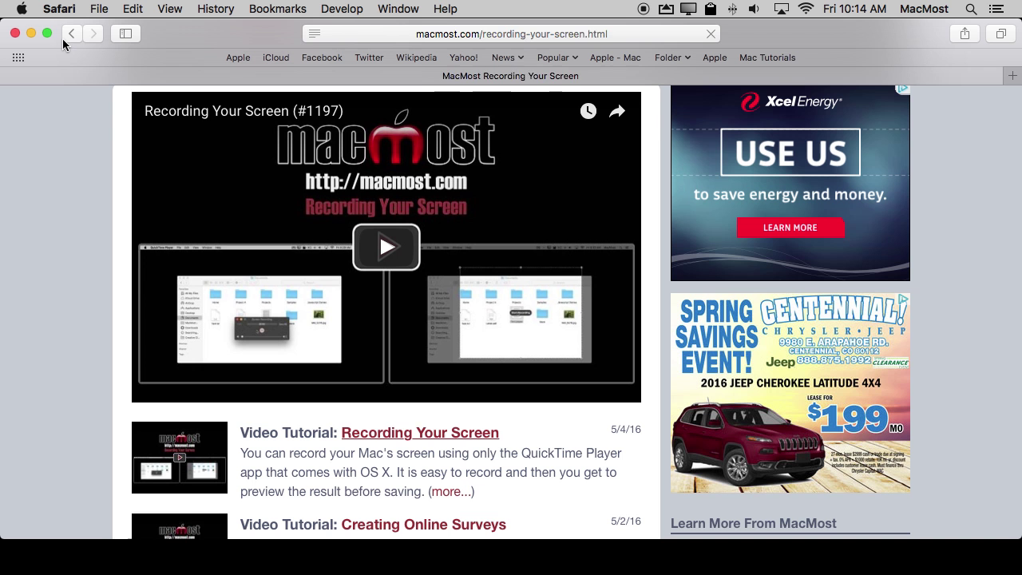